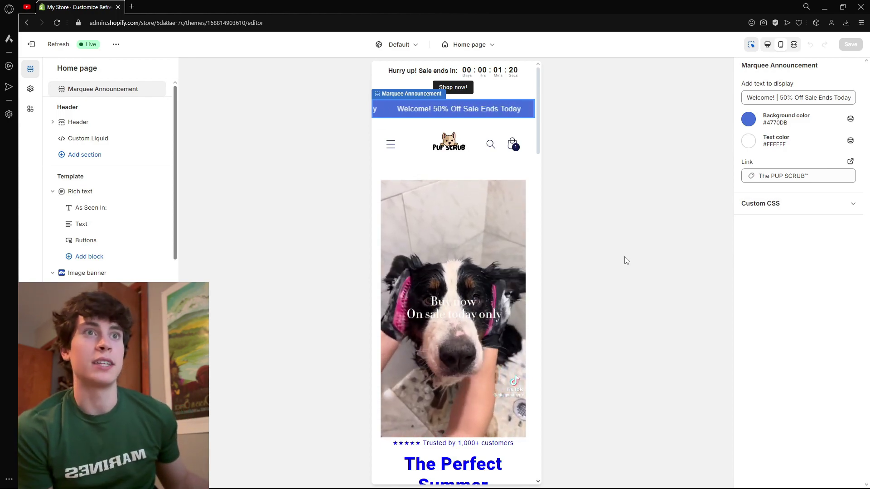
# Step: Look over the home page preview, then follow the scrolling sale announcement to the product page
pyautogui.scroll(-12, 431, 257)
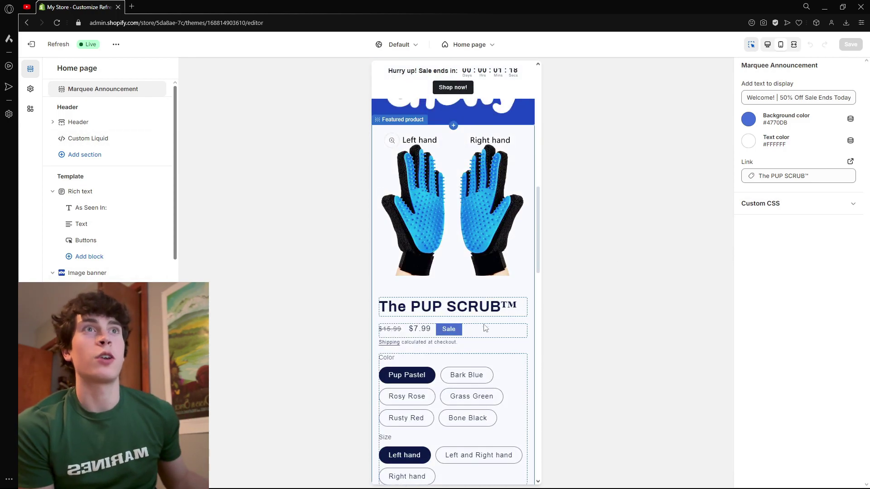
pyautogui.scroll(12, 489, 325)
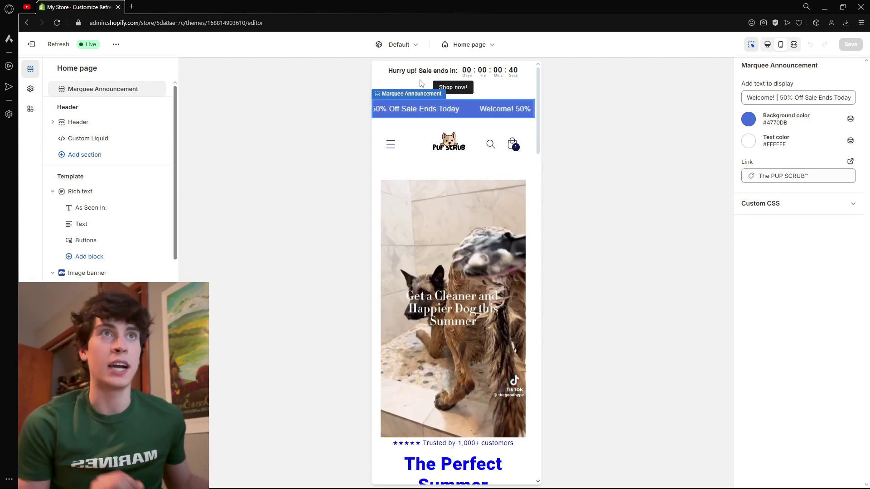
pyautogui.click(467, 113)
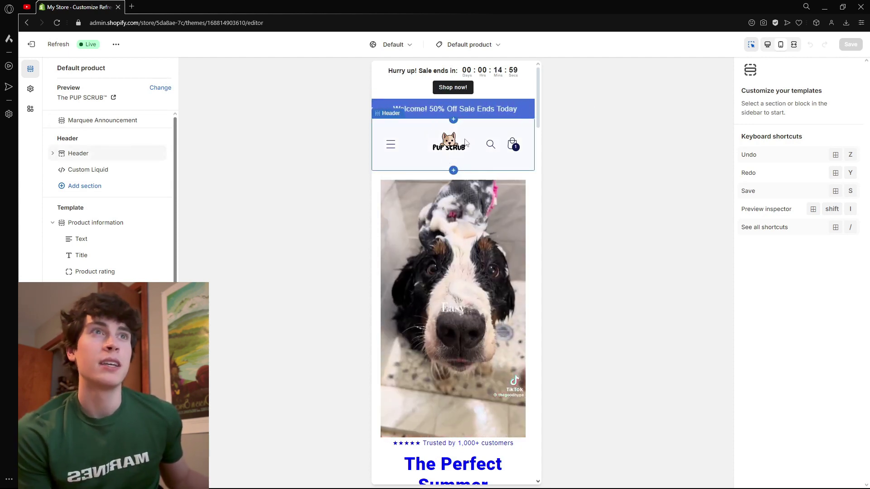
# Step: Open the Custom Liquid section's settings and examine its code alongside the video, headline and money-back guarantee text
pyautogui.click(487, 217)
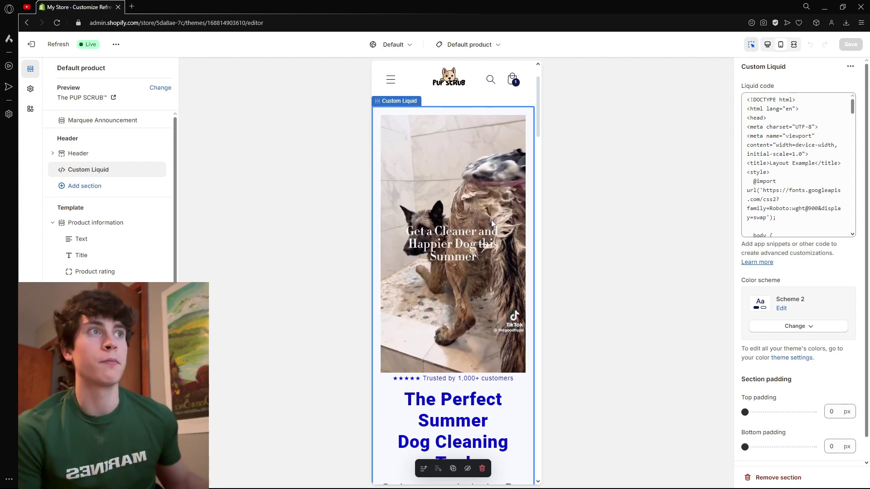
pyautogui.scroll(-5, 770, 155)
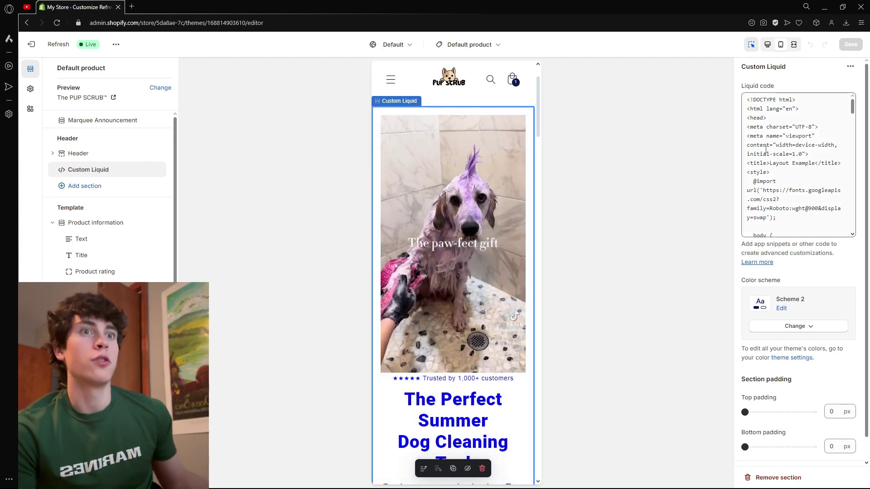
pyautogui.scroll(-4, 770, 155)
pyautogui.scroll(-3, 461, 279)
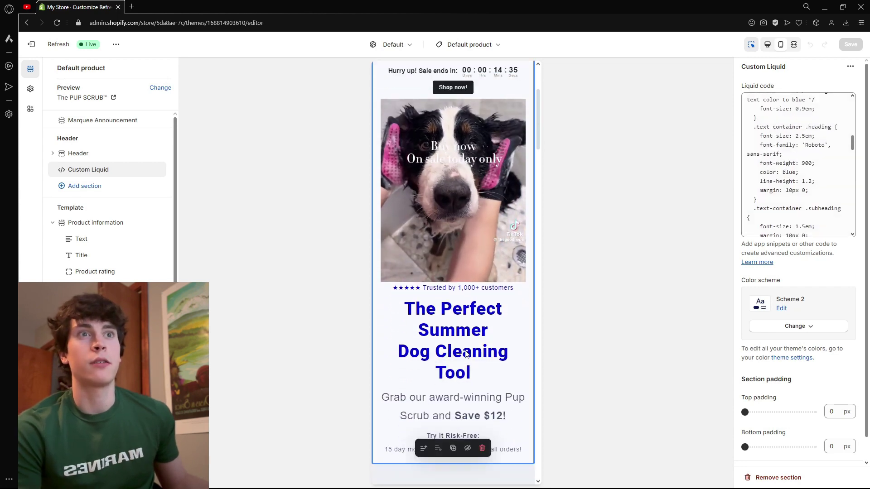
pyautogui.scroll(2, 443, 318)
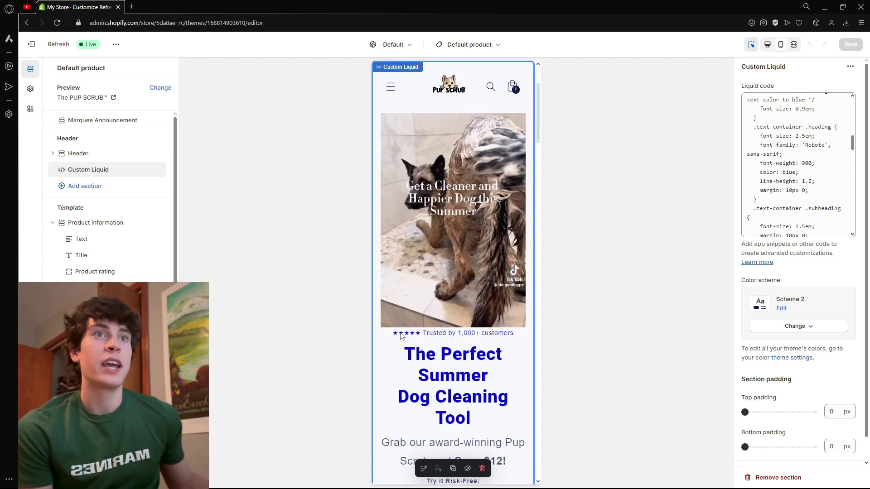
pyautogui.scroll(-1, 414, 316)
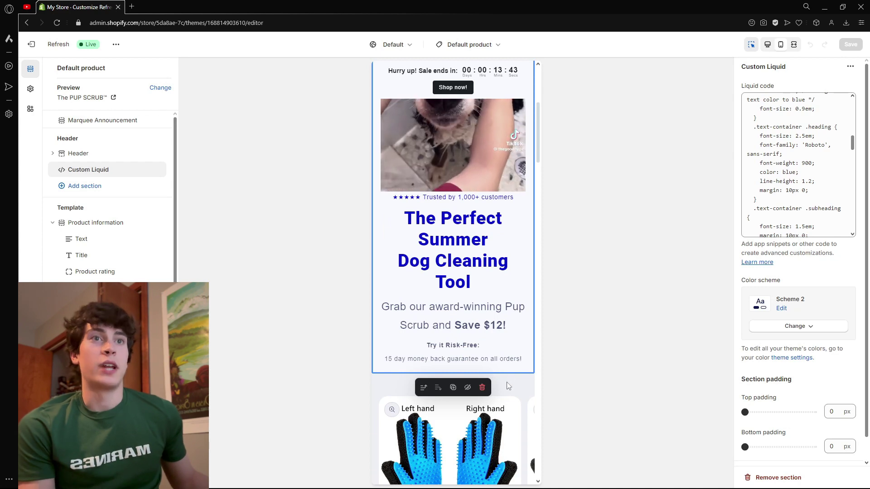
# Step: Open the product's Variant picker settings and choose the Bark Blue color in the preview
pyautogui.scroll(-5, 511, 385)
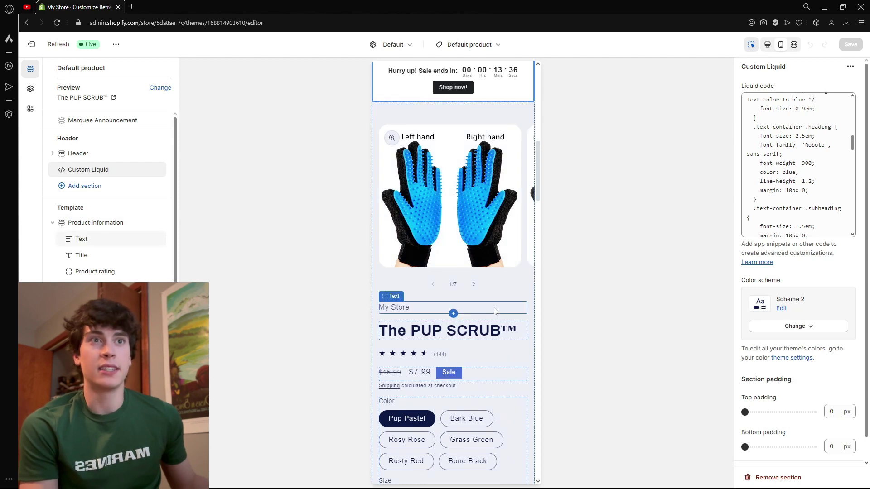
pyautogui.scroll(-1, 495, 312)
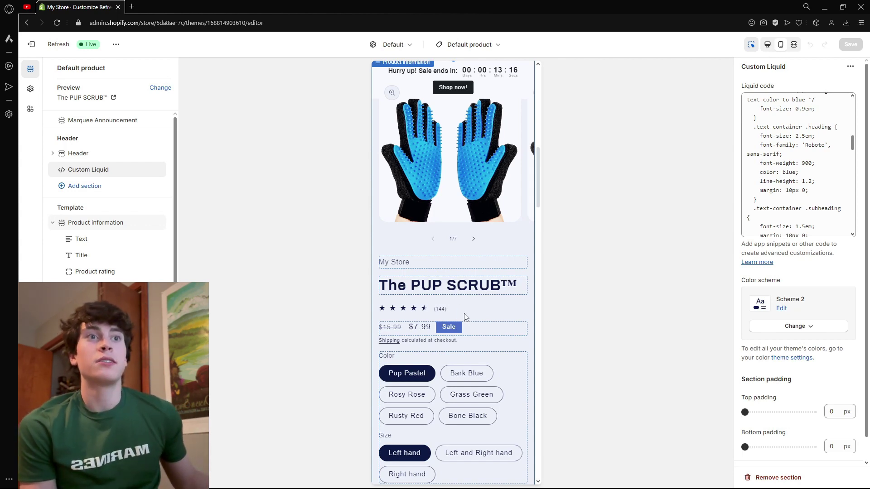
pyautogui.click(470, 355)
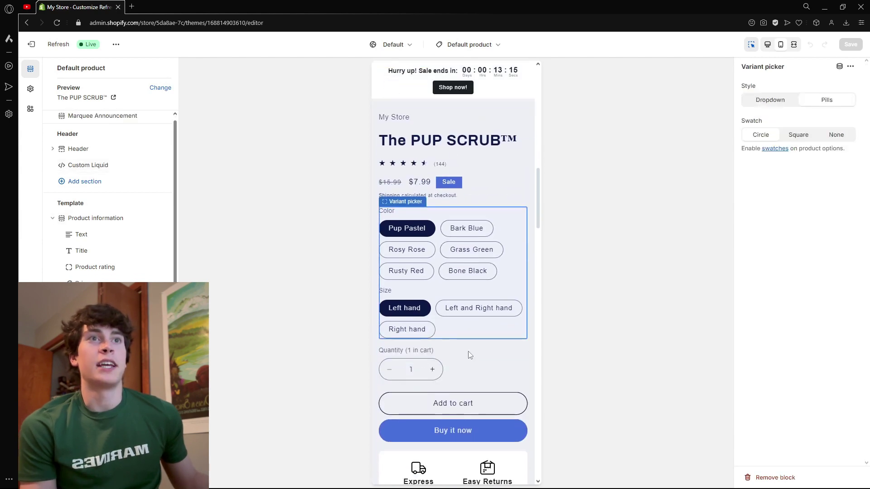
pyautogui.click(463, 230)
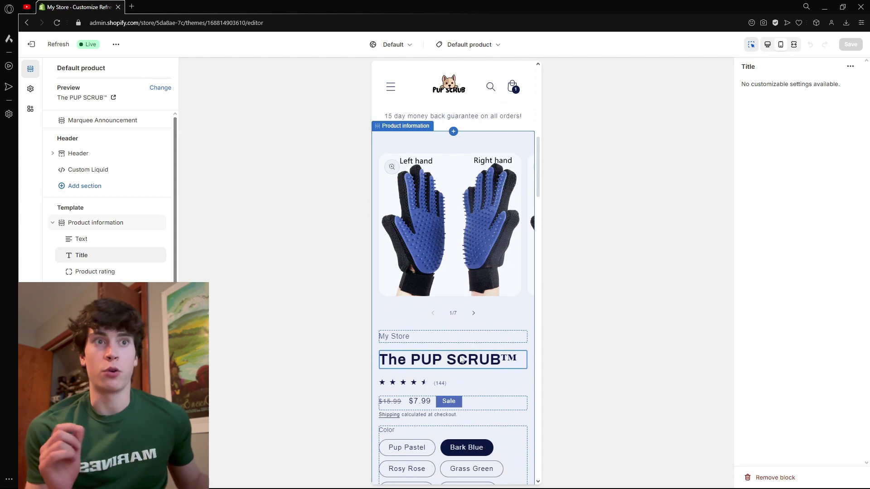
# Step: Open the settings of the Buy buttons block in the product information section
pyautogui.scroll(-8, 461, 361)
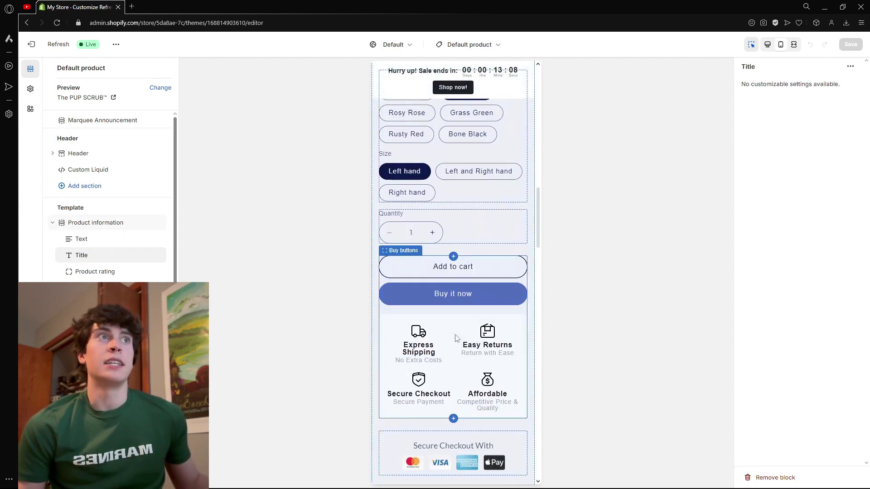
pyautogui.click(450, 333)
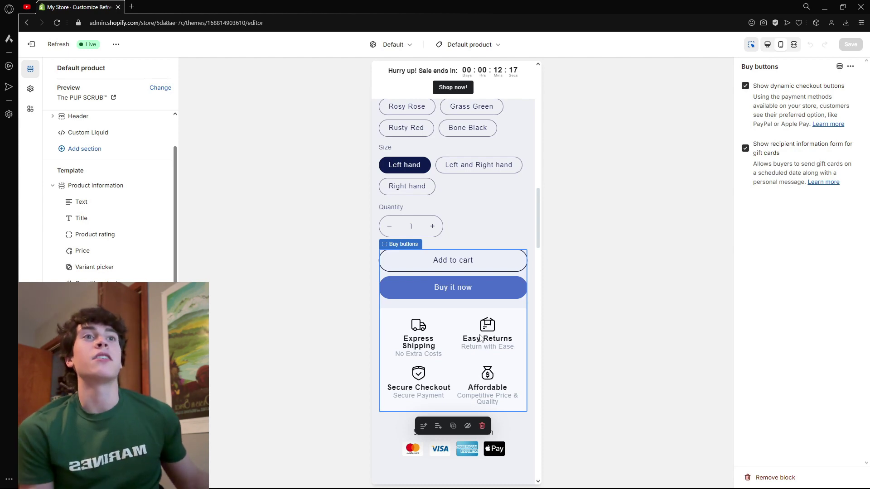
# Step: Review the upper part of the product page and switch the editor to the Home page template
pyautogui.scroll(2, 468, 351)
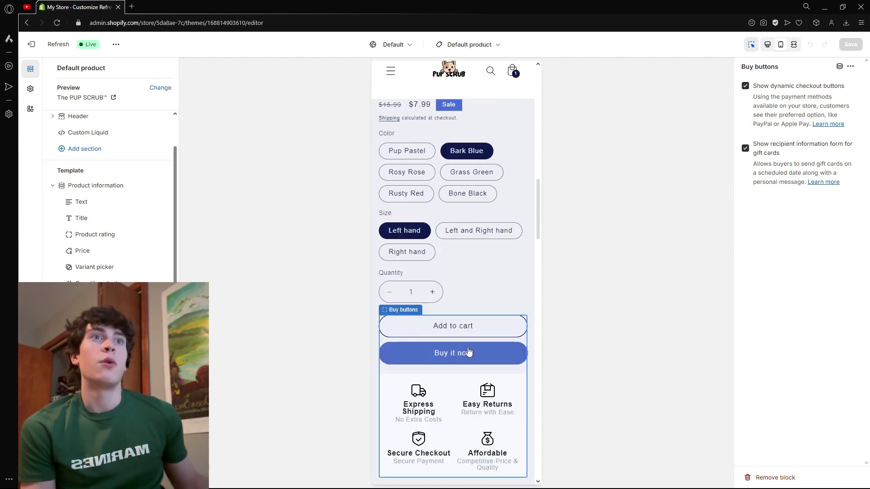
pyautogui.scroll(12, 468, 352)
pyautogui.scroll(-5, 472, 344)
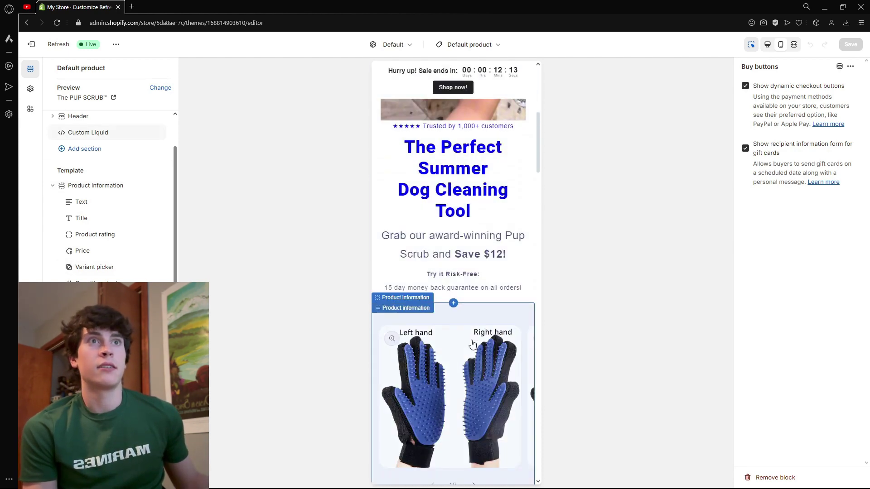
pyautogui.scroll(10, 472, 344)
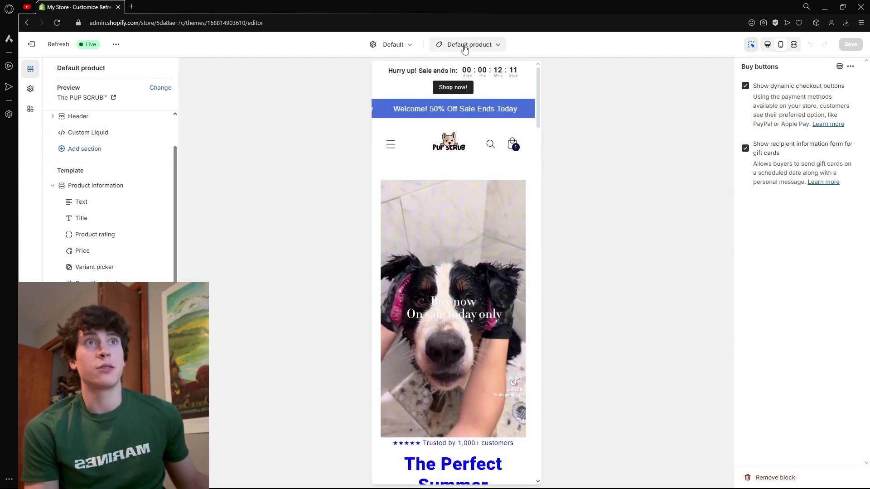
pyautogui.click(464, 45)
pyautogui.click(450, 82)
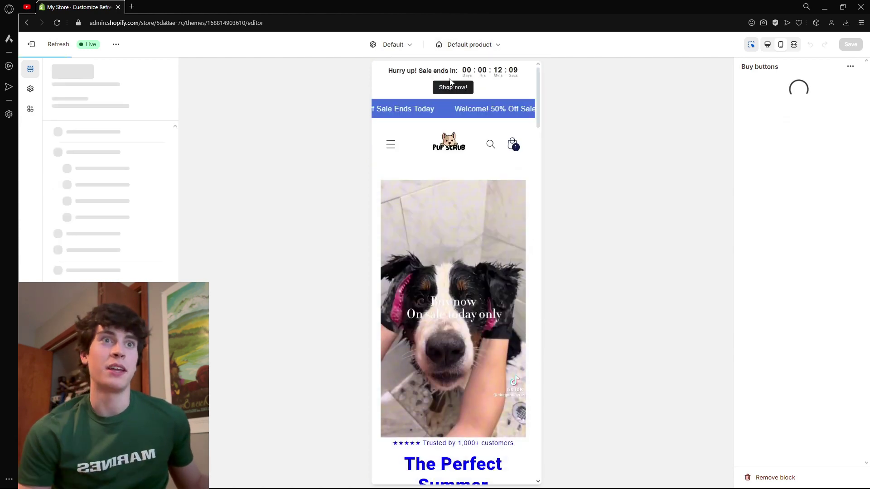
# Step: Expand the How It Works?, Our Guarantee and Shipping Information rows in the home page's collapsible content
pyautogui.scroll(-8, 468, 274)
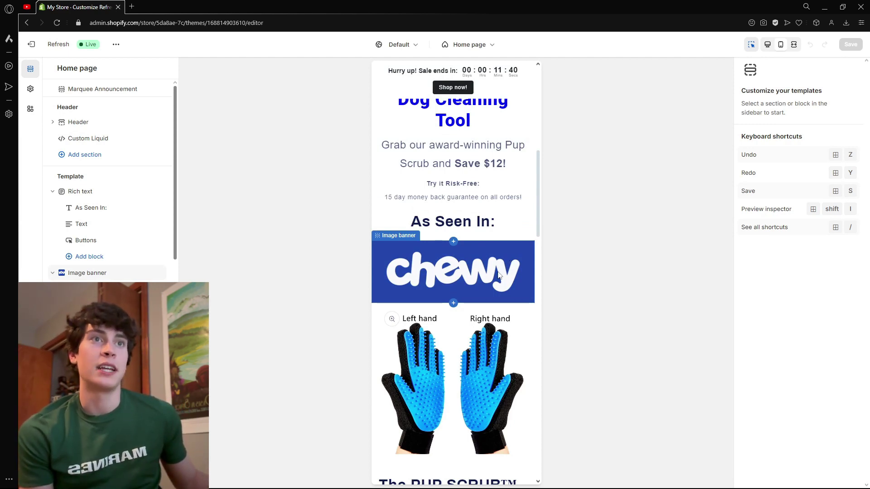
pyautogui.scroll(-10, 498, 283)
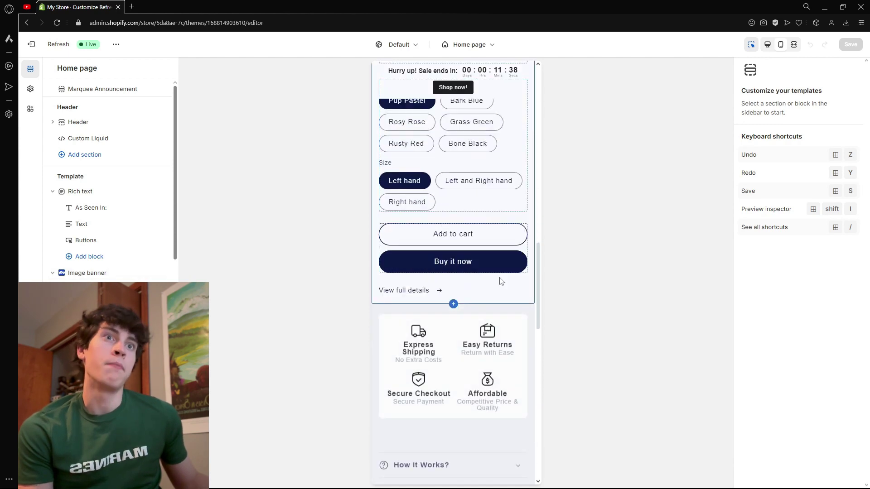
pyautogui.scroll(-1, 502, 282)
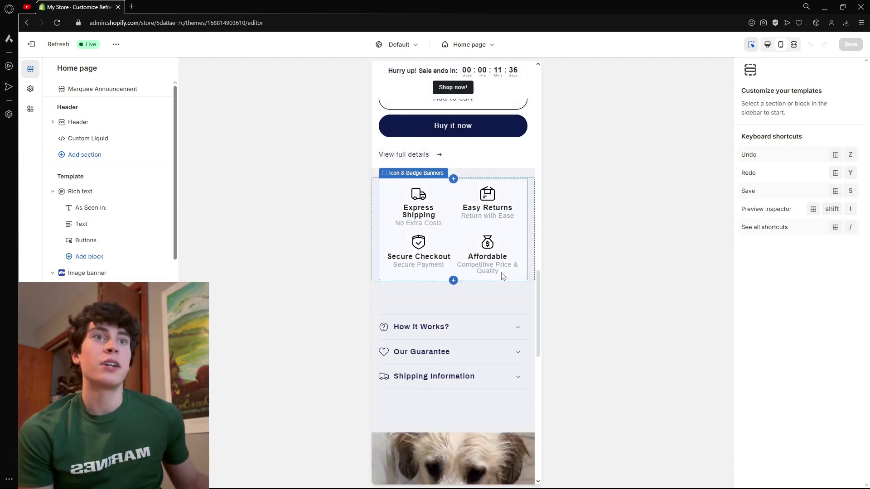
pyautogui.click(515, 329)
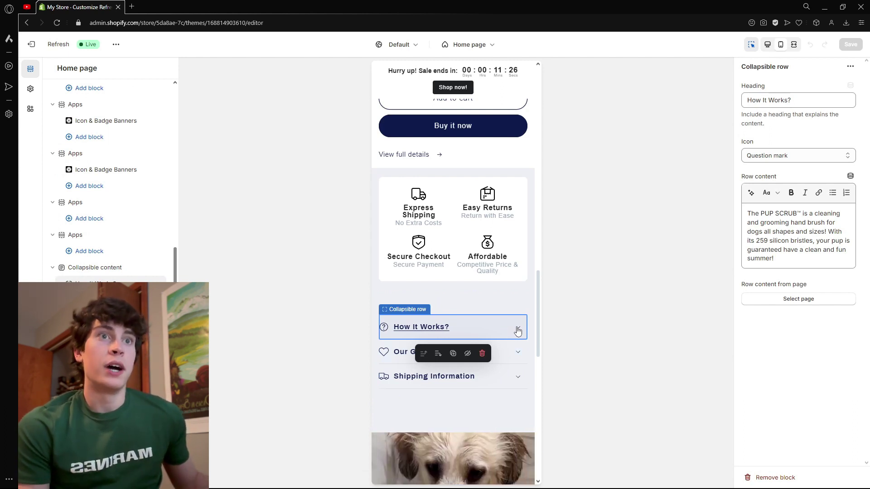
pyautogui.click(518, 330)
pyautogui.scroll(-2, 517, 333)
pyautogui.click(516, 334)
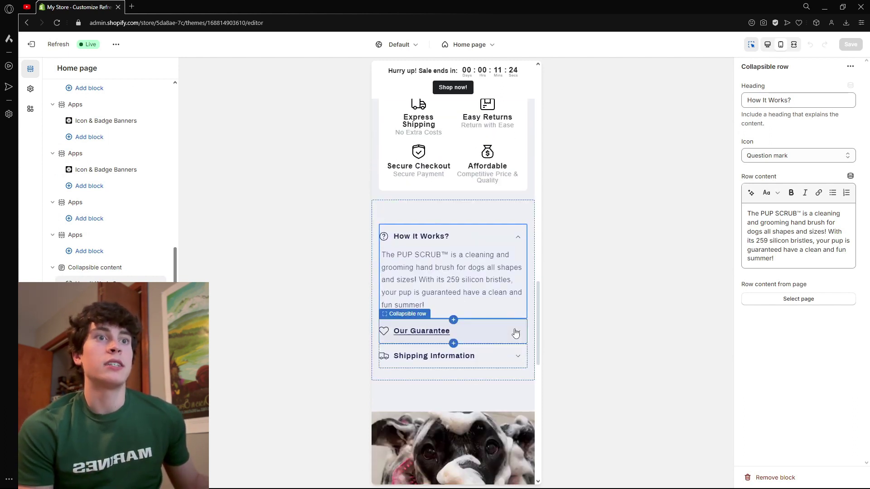
pyautogui.click(514, 414)
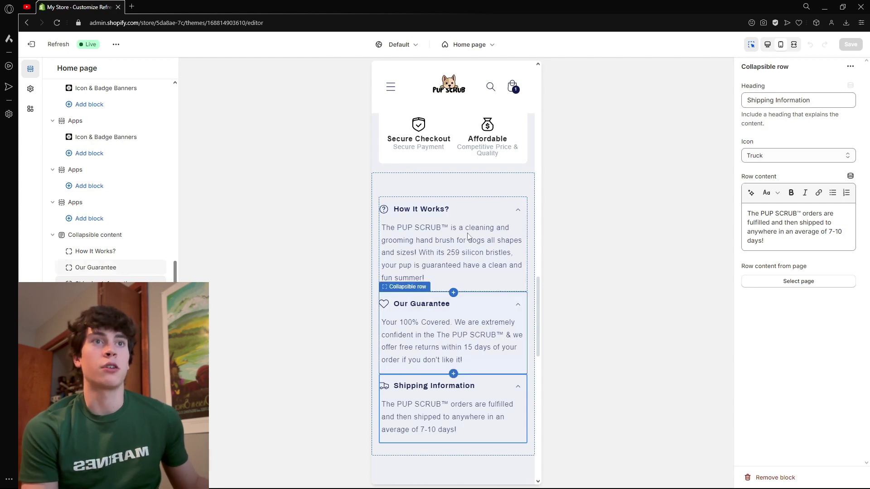
# Step: Examine the home page's testimonial slideshow, email signup form and footer quick links
pyautogui.scroll(-7, 462, 254)
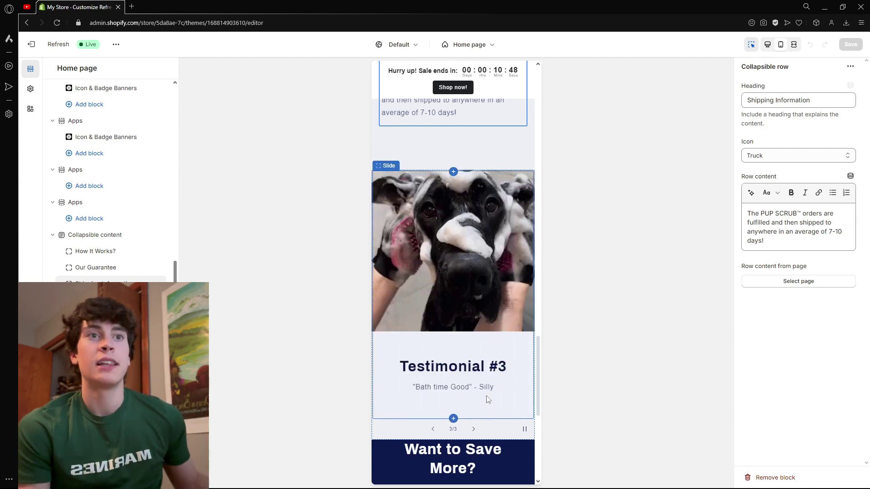
pyautogui.scroll(-5, 499, 376)
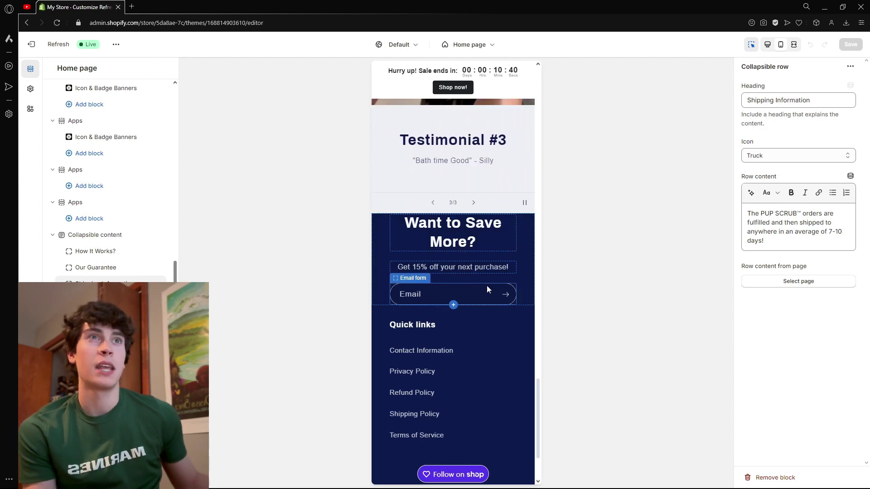
pyautogui.scroll(4, 472, 260)
pyautogui.scroll(15, 471, 260)
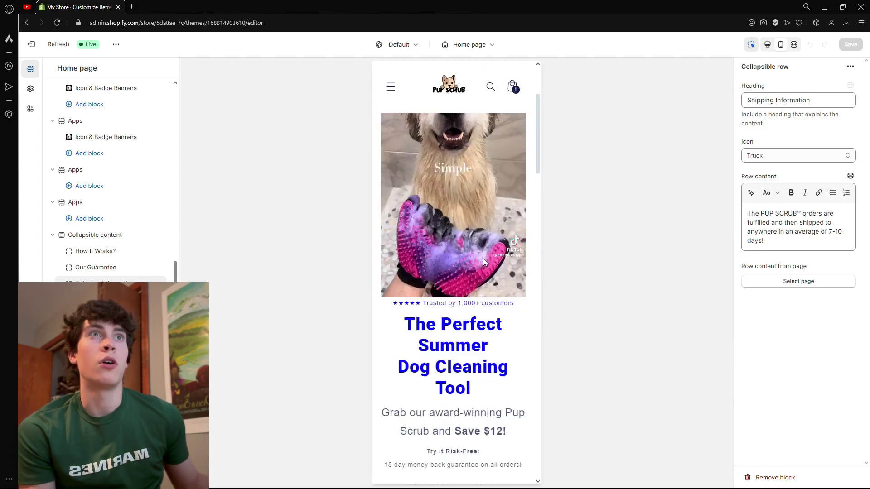
# Step: Switch the editor from the home page to the Default product template
pyautogui.click(471, 44)
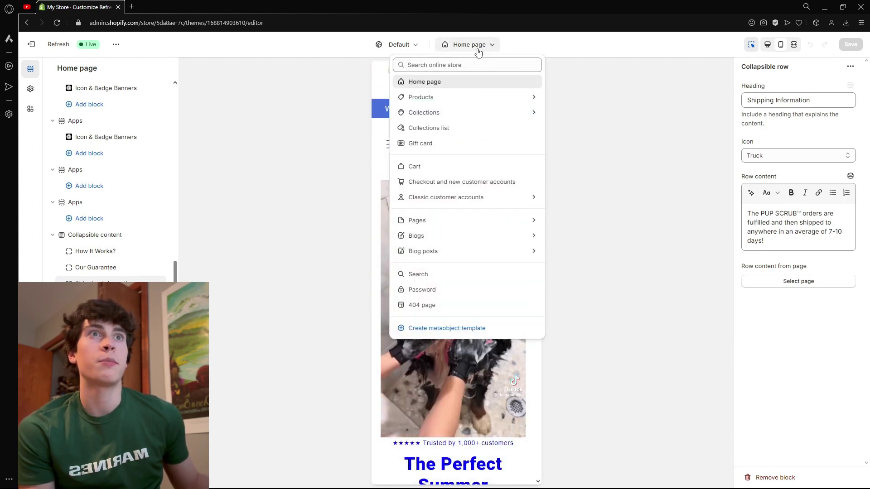
pyautogui.click(461, 103)
pyautogui.click(460, 109)
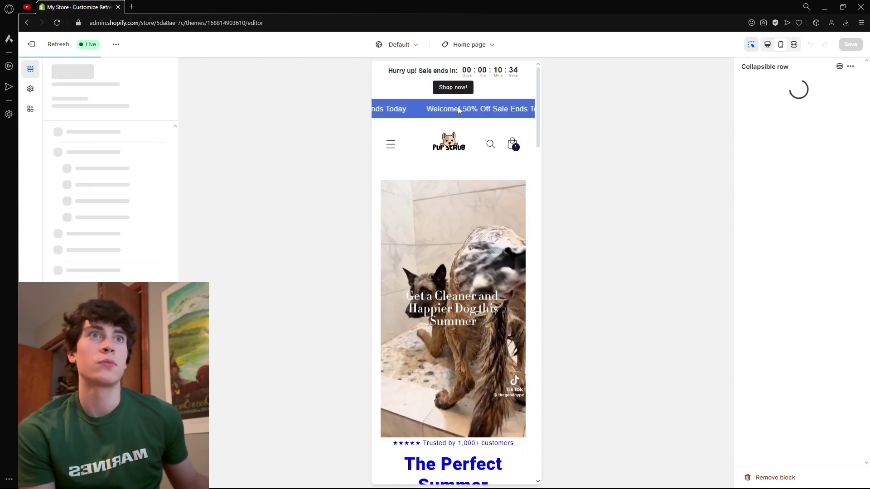
# Step: Open the settings of the Trust Badge Widget with the payment icons on the product page
pyautogui.scroll(-5, 439, 220)
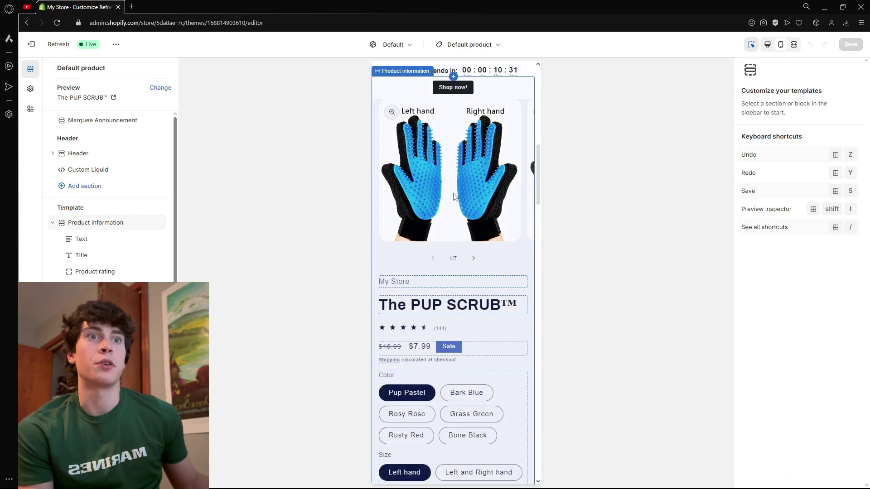
pyautogui.scroll(-5, 447, 208)
pyautogui.scroll(-5, 449, 240)
pyautogui.scroll(-4, 449, 240)
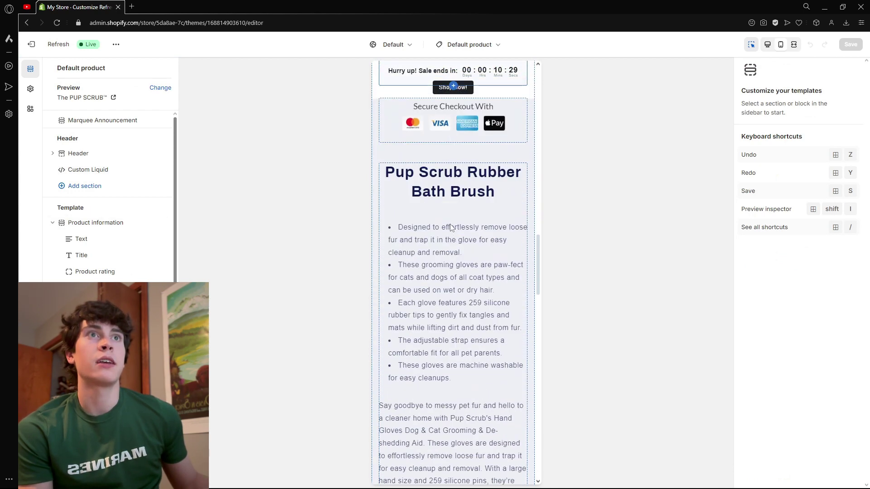
pyautogui.scroll(2, 453, 223)
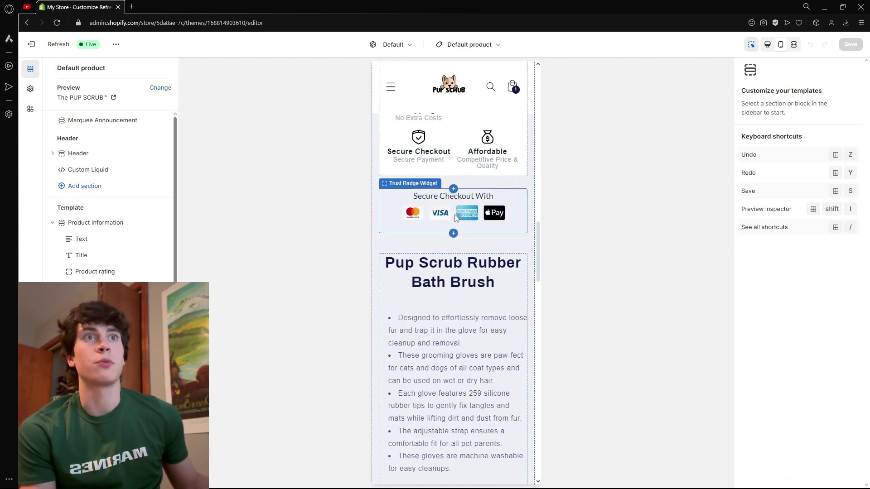
pyautogui.click(507, 197)
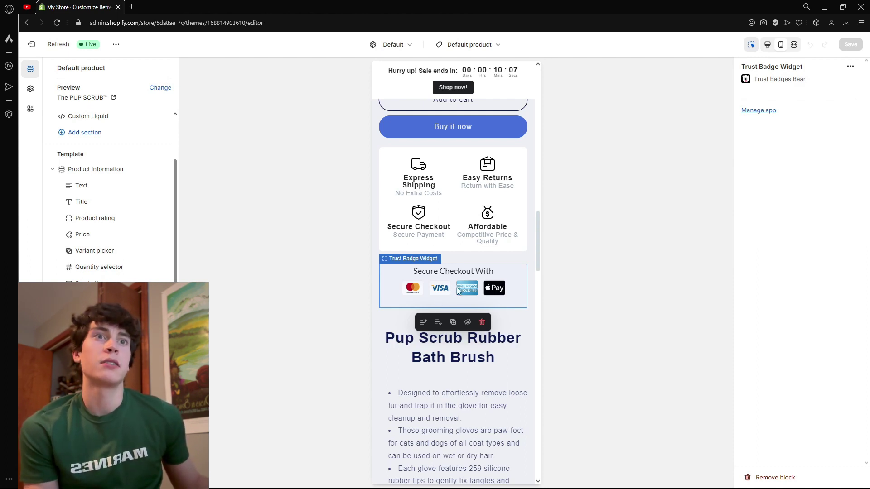
# Step: Examine the Pup Scrub Rubber Bath Brush description on the product page, including its feature bullets and closing paragraph
pyautogui.scroll(-2, 460, 291)
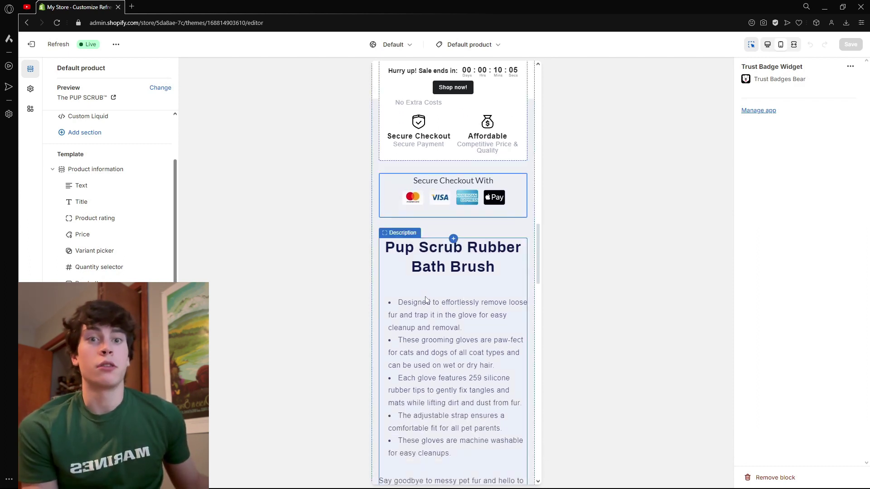
pyautogui.scroll(-5, 426, 300)
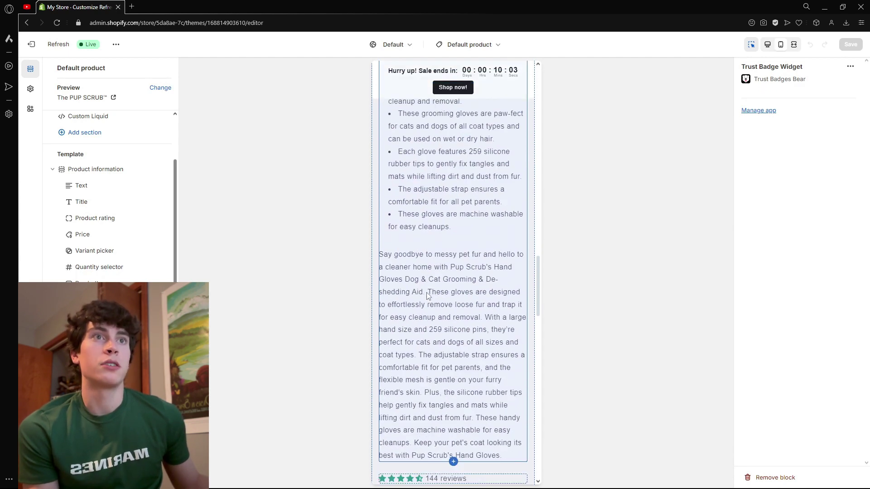
pyautogui.scroll(2, 442, 297)
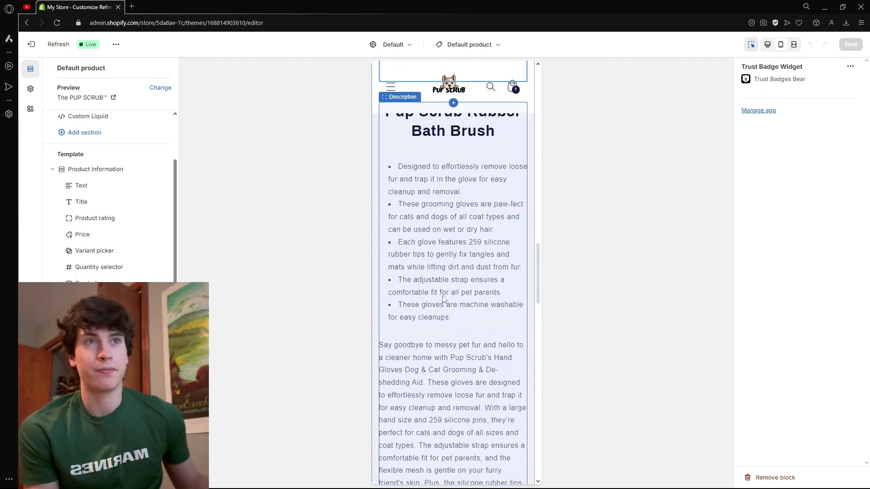
pyautogui.scroll(-2, 446, 298)
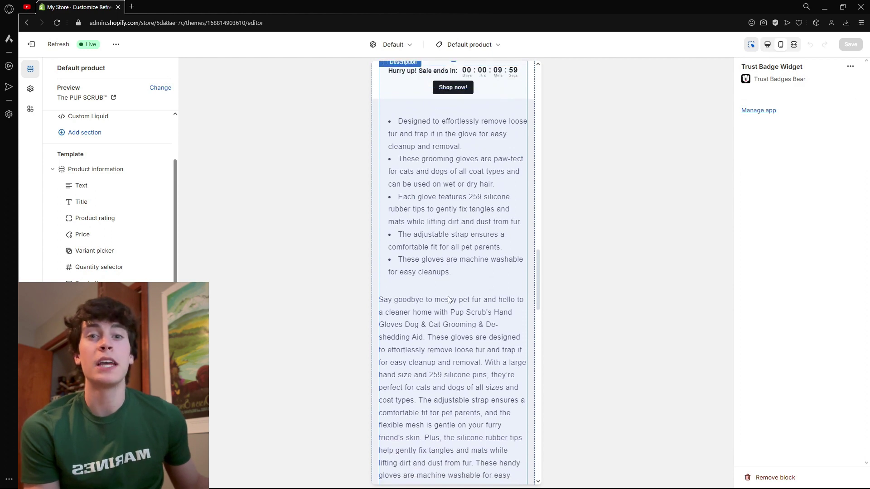
pyautogui.scroll(-1, 452, 297)
pyautogui.scroll(1, 452, 295)
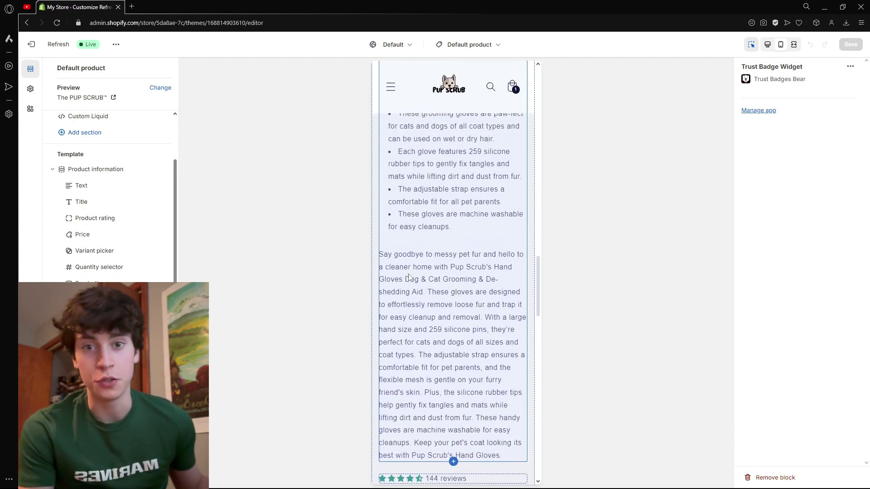
pyautogui.scroll(-4, 408, 286)
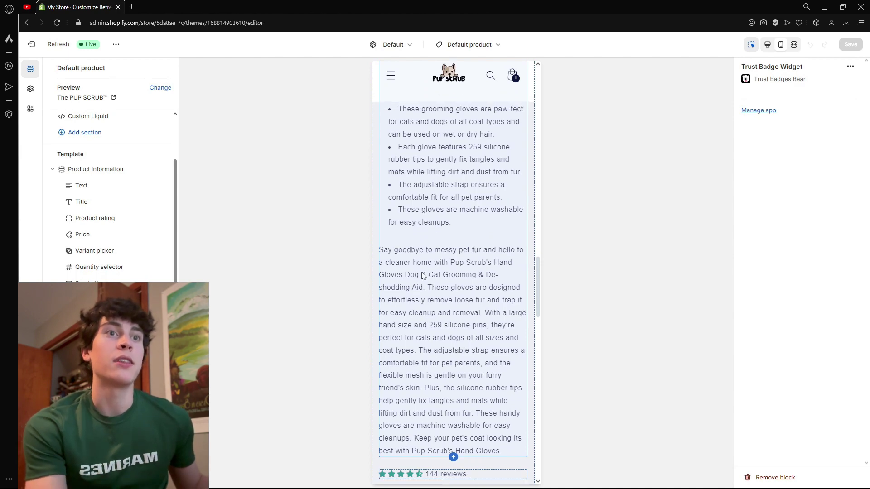
pyautogui.scroll(-1, 424, 263)
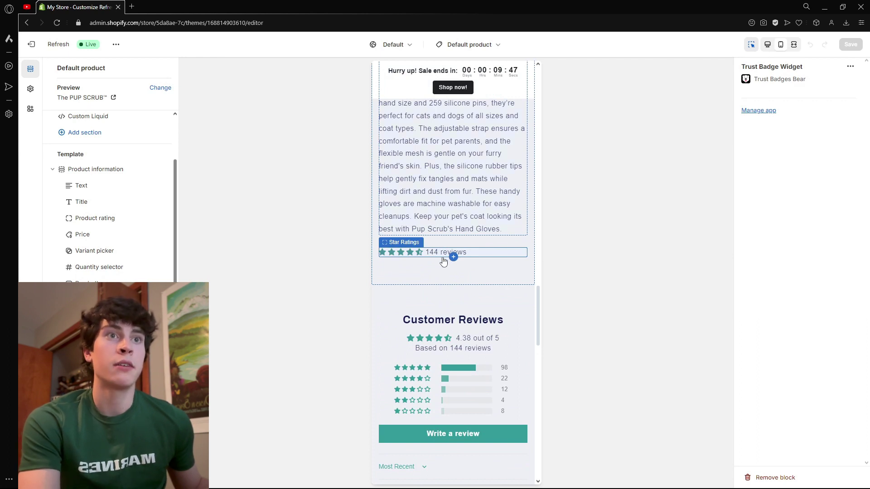
# Step: Examine the product page's Customer Reviews widget, including the star breakdown, the individual reviews and their photos
pyautogui.scroll(-2, 443, 316)
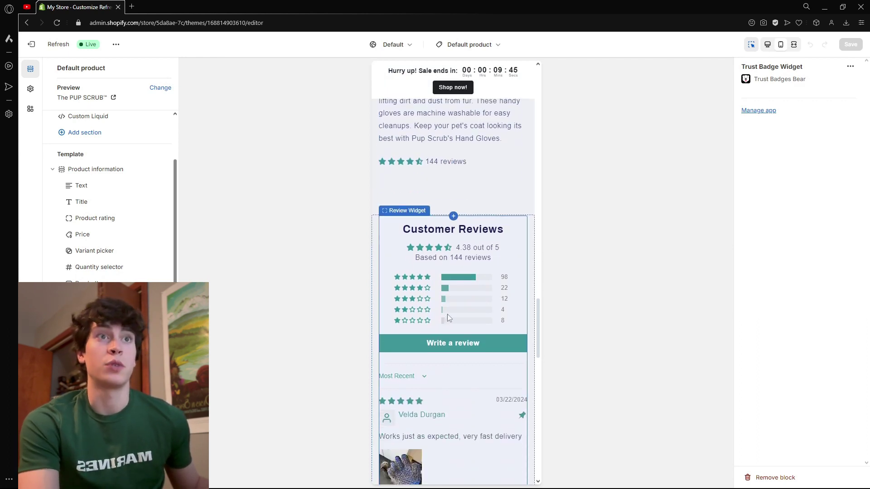
pyautogui.scroll(-5, 447, 314)
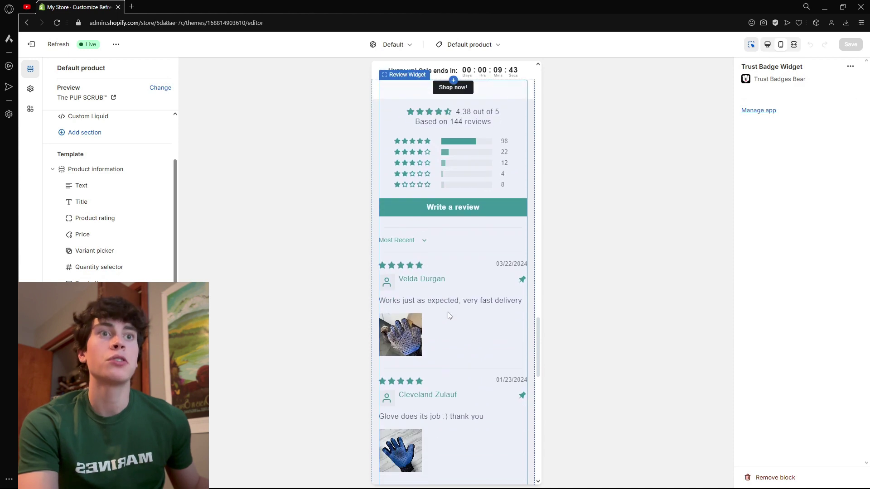
pyautogui.scroll(-6, 449, 314)
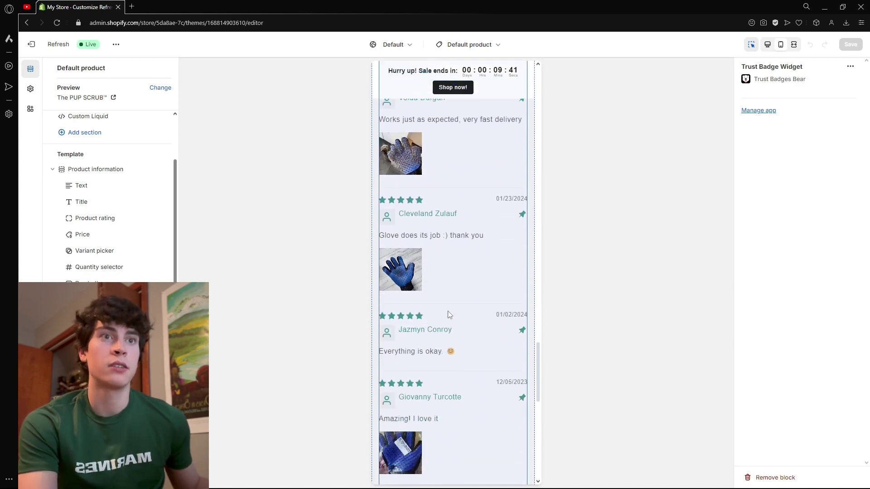
pyautogui.scroll(-2, 449, 314)
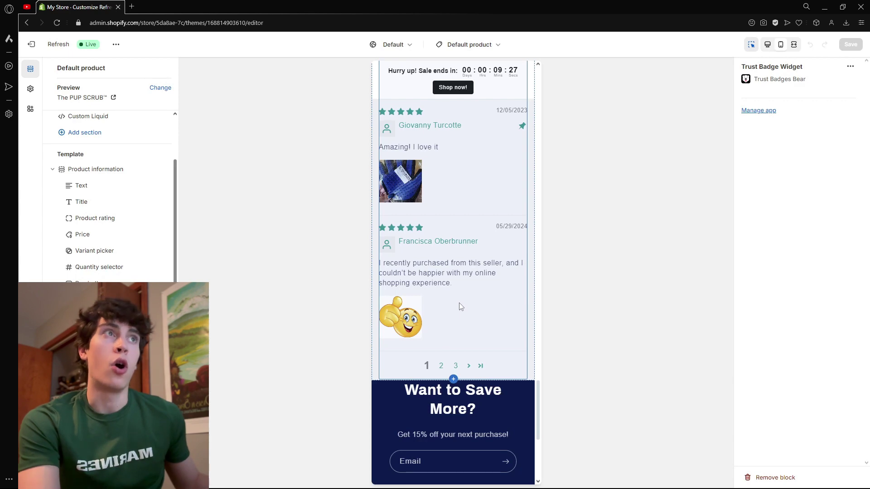
pyautogui.scroll(10, 470, 305)
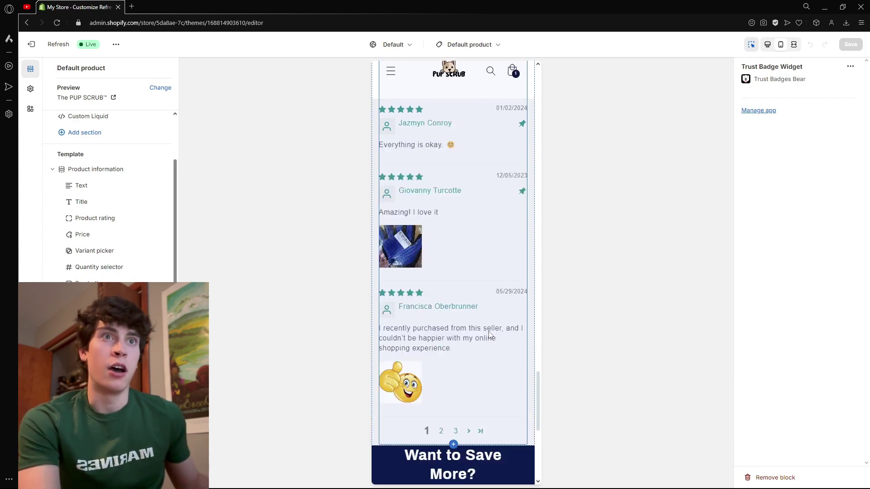
pyautogui.scroll(5, 493, 337)
pyautogui.scroll(-15, 493, 336)
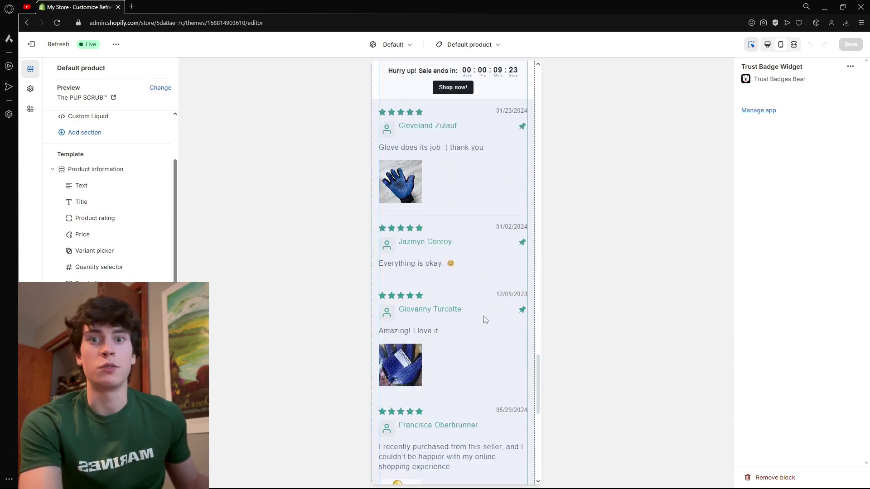
pyautogui.scroll(6, 486, 308)
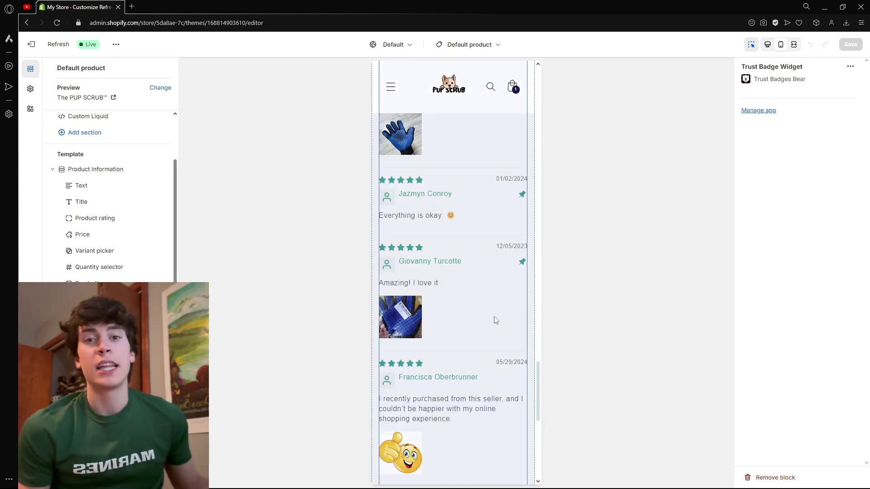
pyautogui.scroll(8, 494, 318)
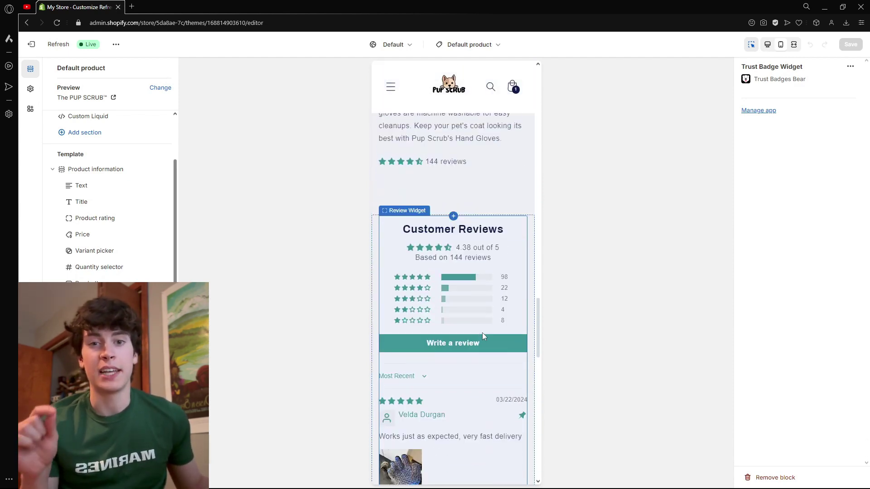
# Step: Open the settings of the product page's Header section with the Pup Scrub logo
pyautogui.scroll(10, 483, 334)
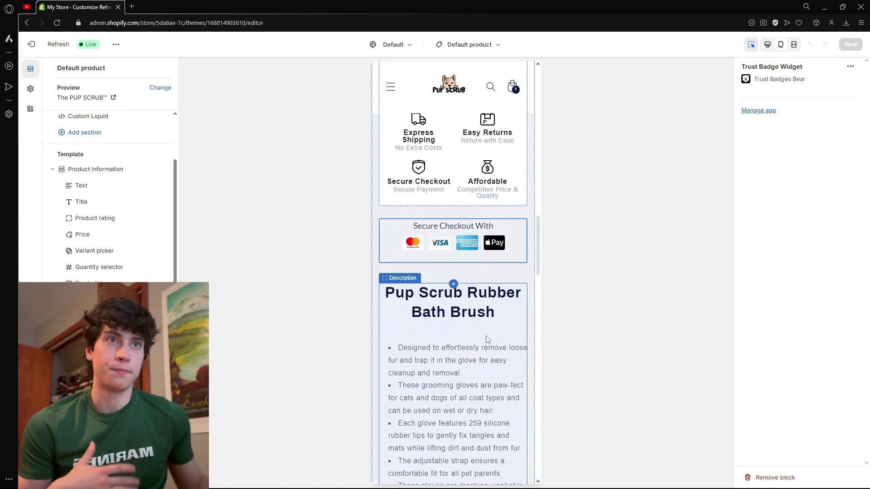
pyautogui.scroll(10, 485, 339)
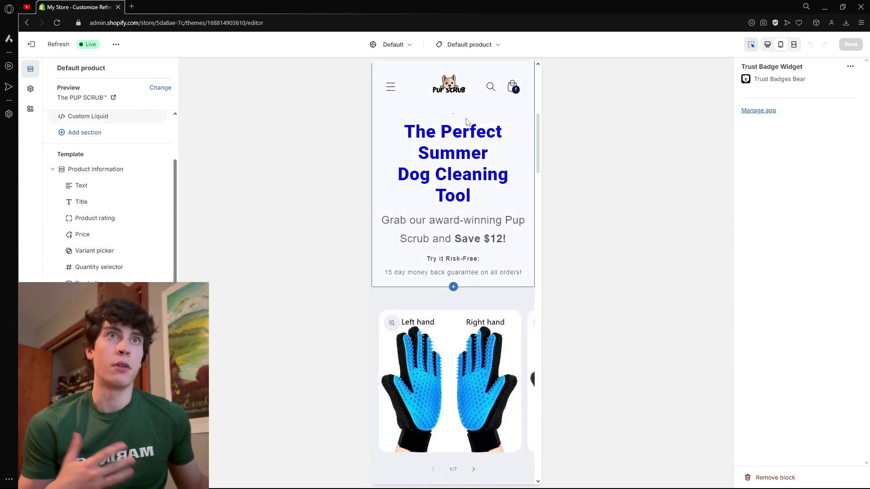
pyautogui.click(452, 97)
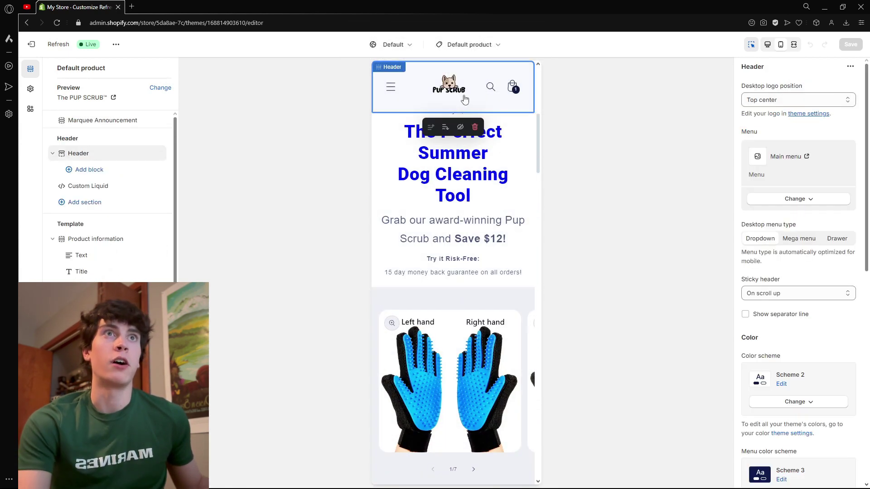
# Step: Switch the editor back to the home page and look over its sections from the hero image to the footer
pyautogui.click(459, 45)
pyautogui.click(530, 182)
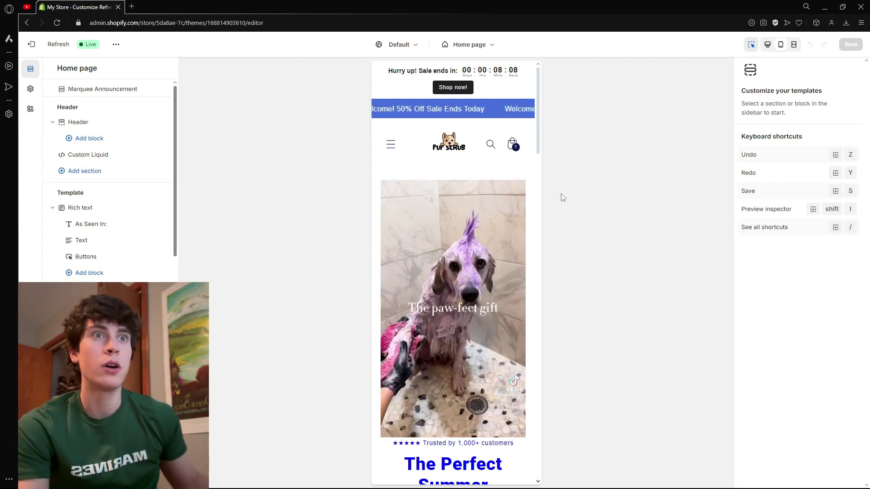
pyautogui.scroll(-10, 530, 234)
pyautogui.scroll(-15, 514, 237)
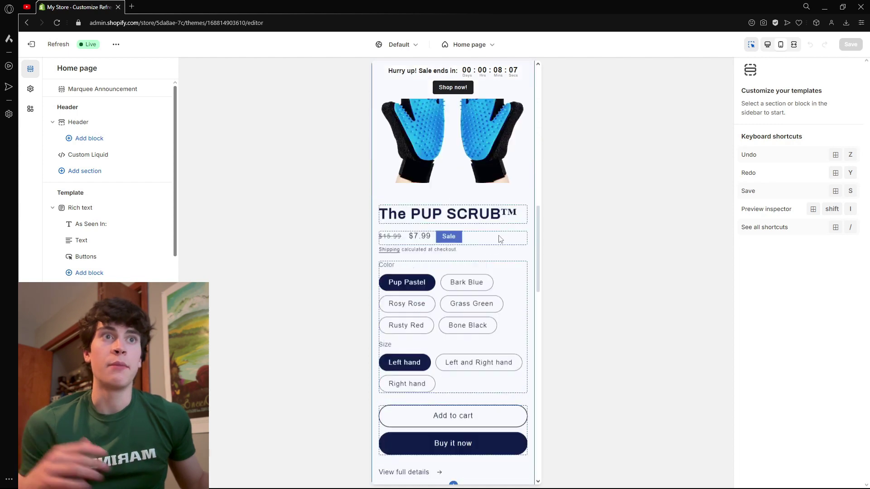
pyautogui.scroll(-4, 496, 232)
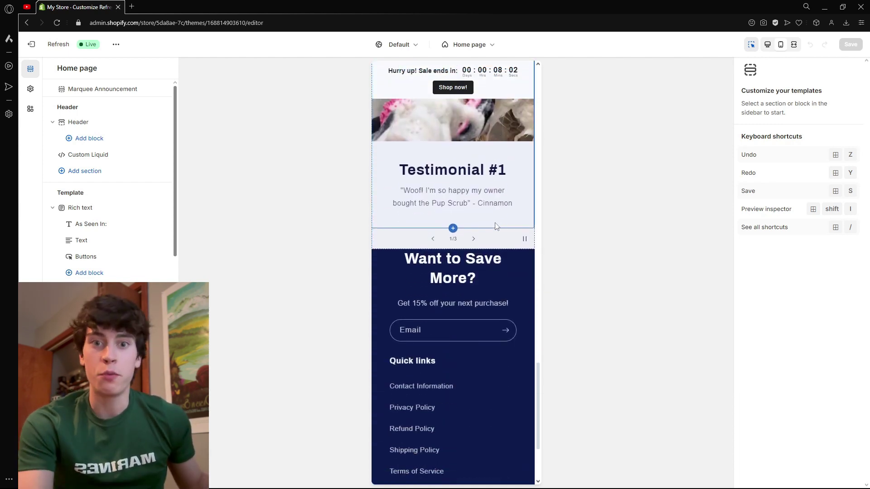
pyautogui.scroll(7, 496, 231)
pyautogui.scroll(6, 494, 276)
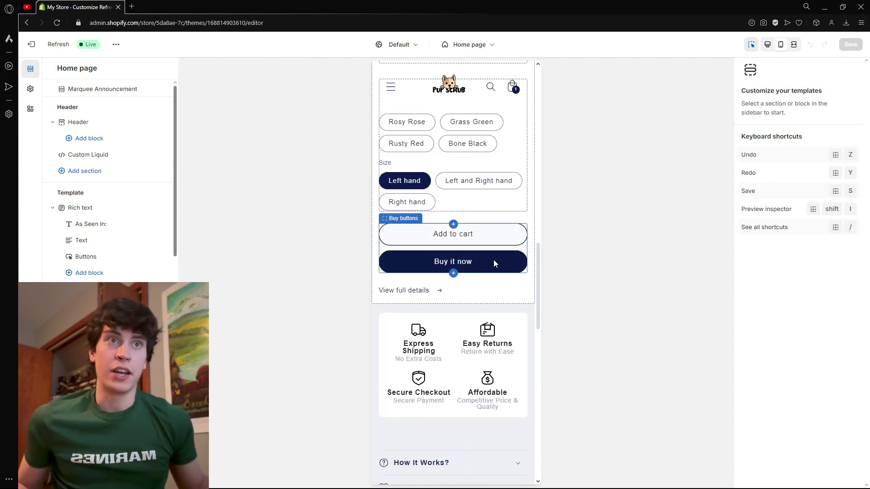
pyautogui.scroll(10, 494, 261)
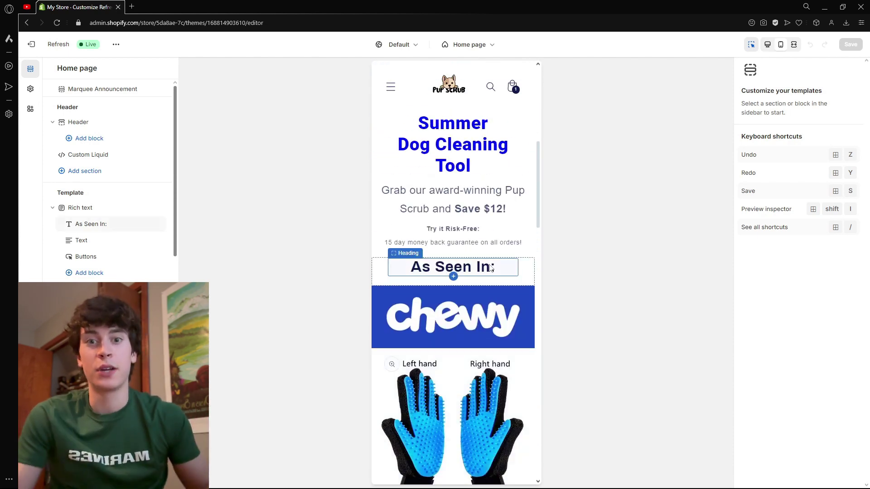